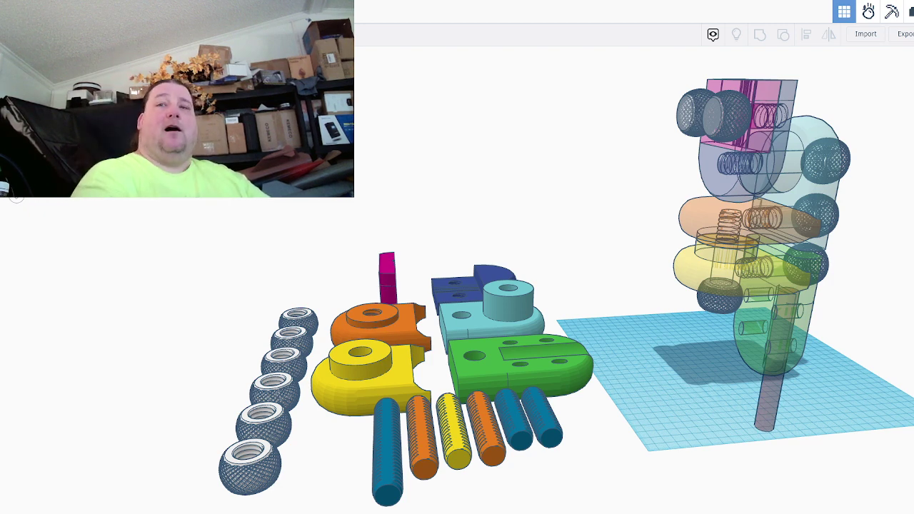
# Switch to the rocket launch pad reference photo in the image viewer.
pyautogui.hotkey('alt', 'Tab')
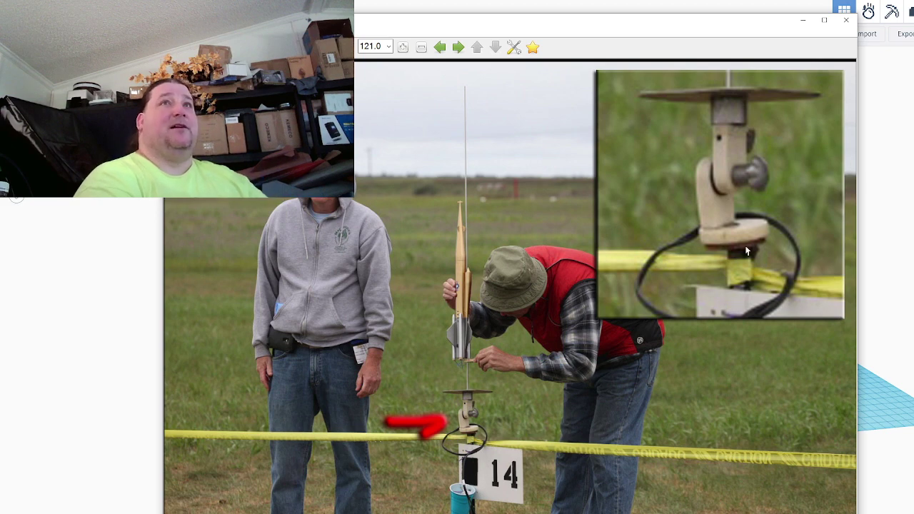
pyautogui.press('Escape')
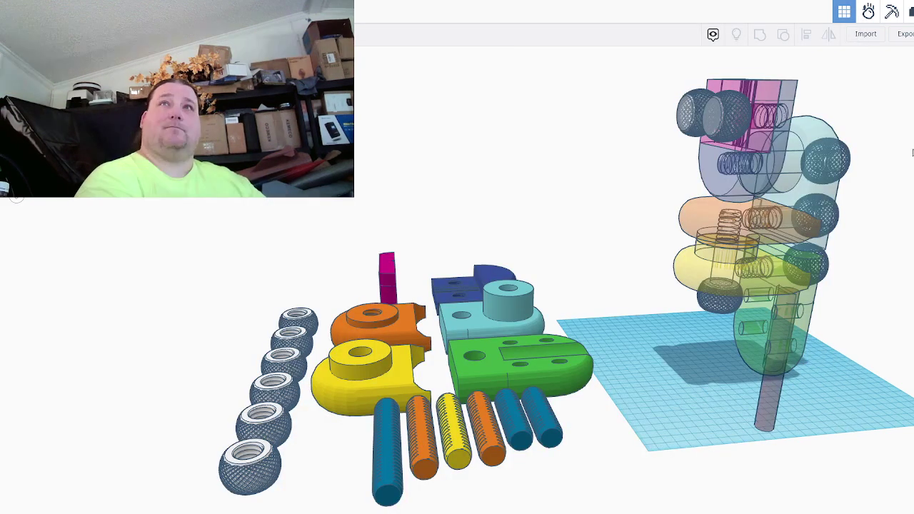
pyautogui.moveTo(753, 287); pyautogui.dragTo(703, 242, button='right')
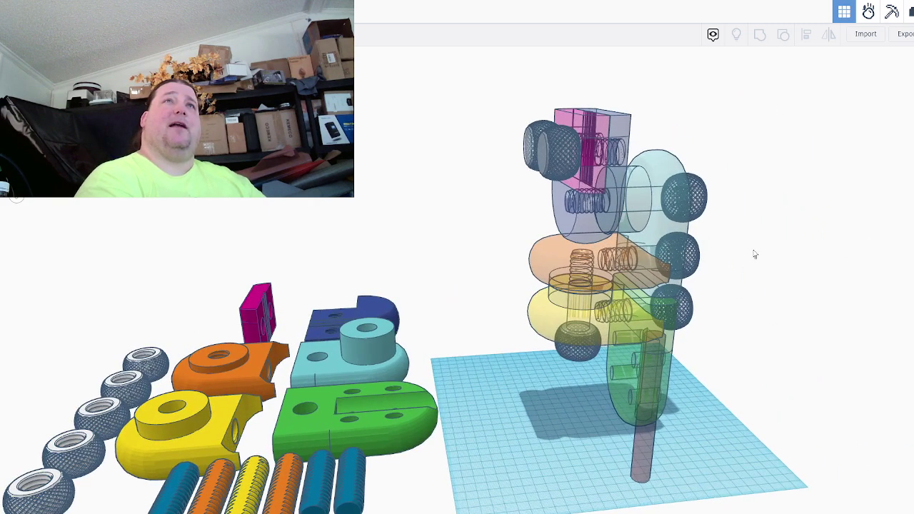
pyautogui.scroll(2, 756, 281)
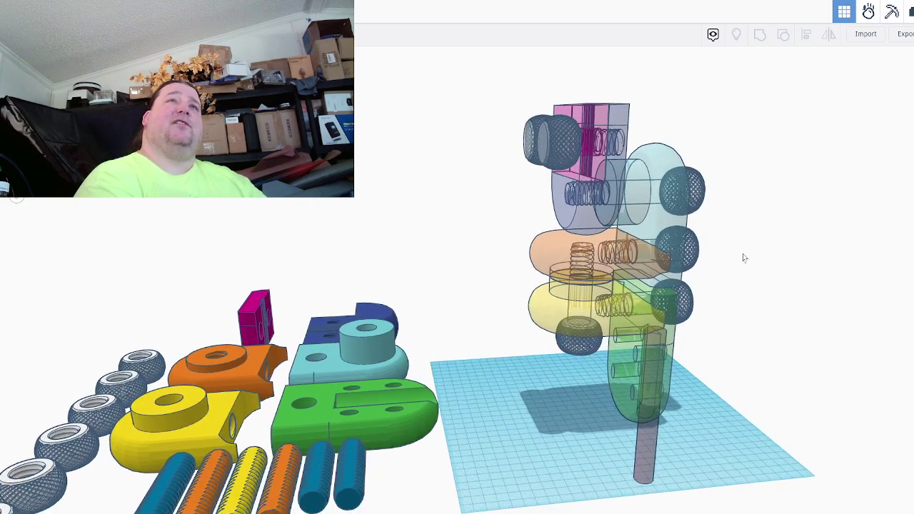
pyautogui.moveTo(496, 99); pyautogui.dragTo(582, 213)
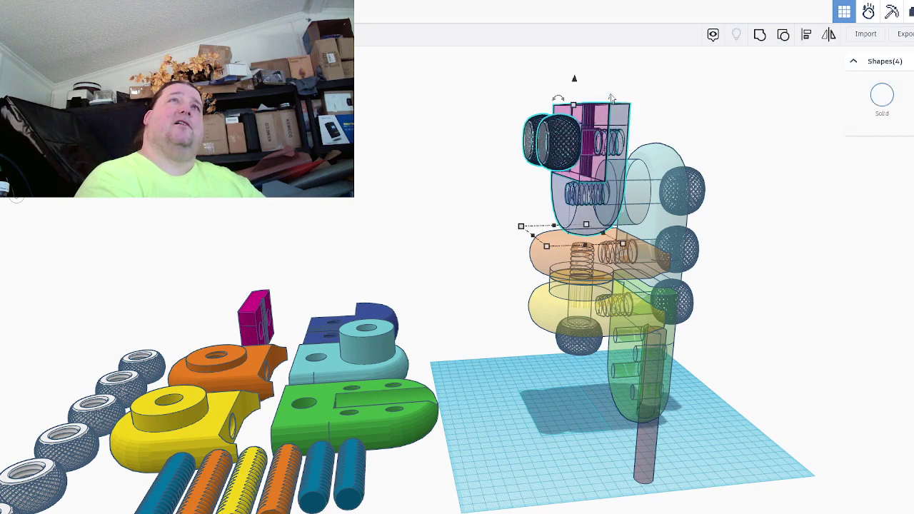
pyautogui.moveTo(612, 99); pyautogui.dragTo(612, 80)
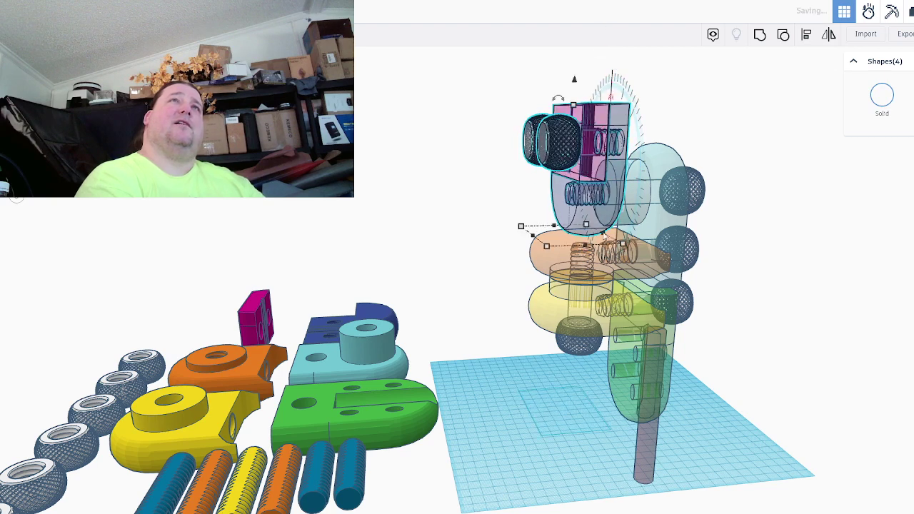
pyautogui.click(669, 273)
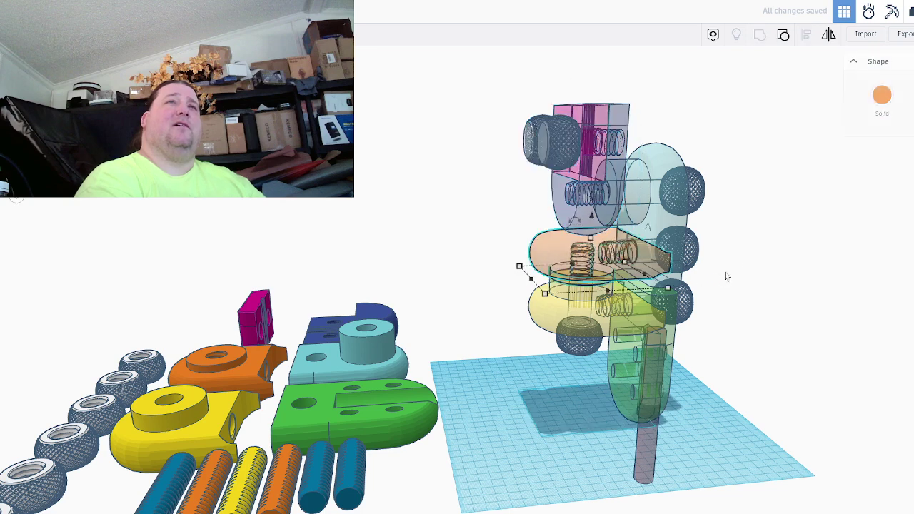
pyautogui.moveTo(736, 261); pyautogui.dragTo(449, 109)
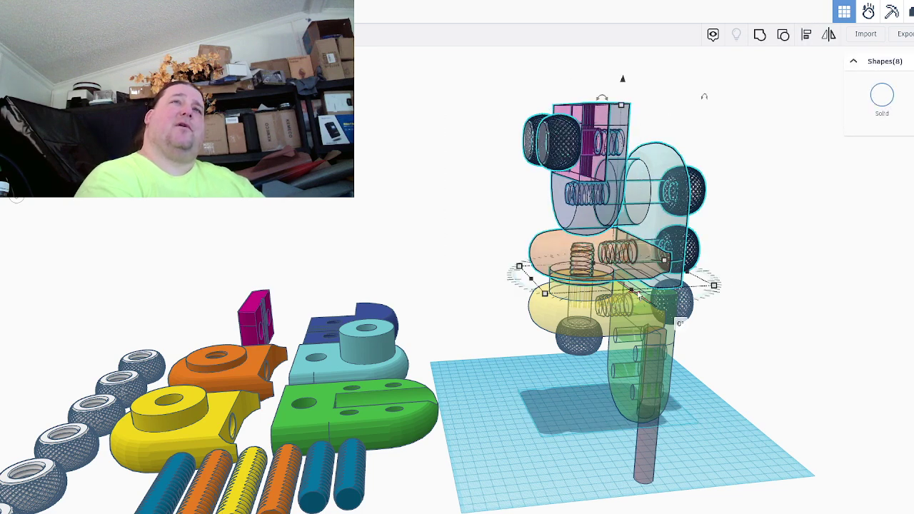
pyautogui.moveTo(645, 294); pyautogui.dragTo(640, 291)
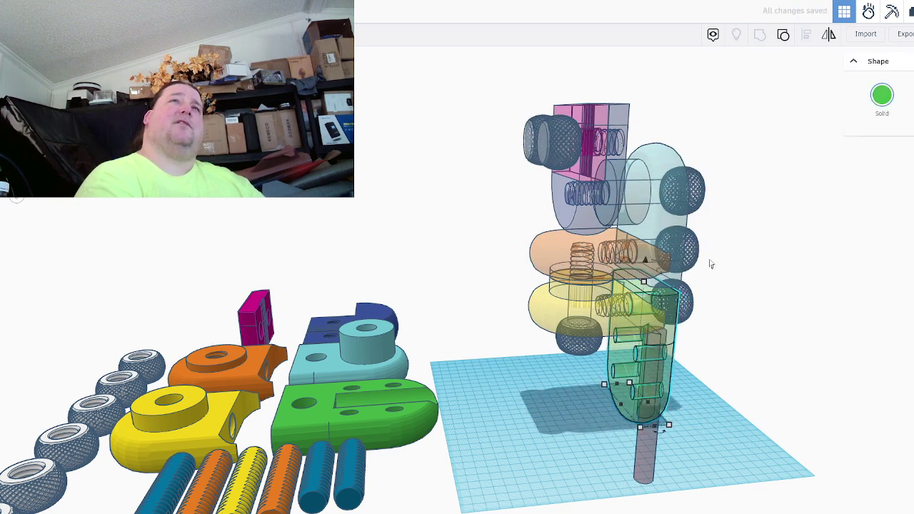
pyautogui.moveTo(744, 269); pyautogui.dragTo(515, 133)
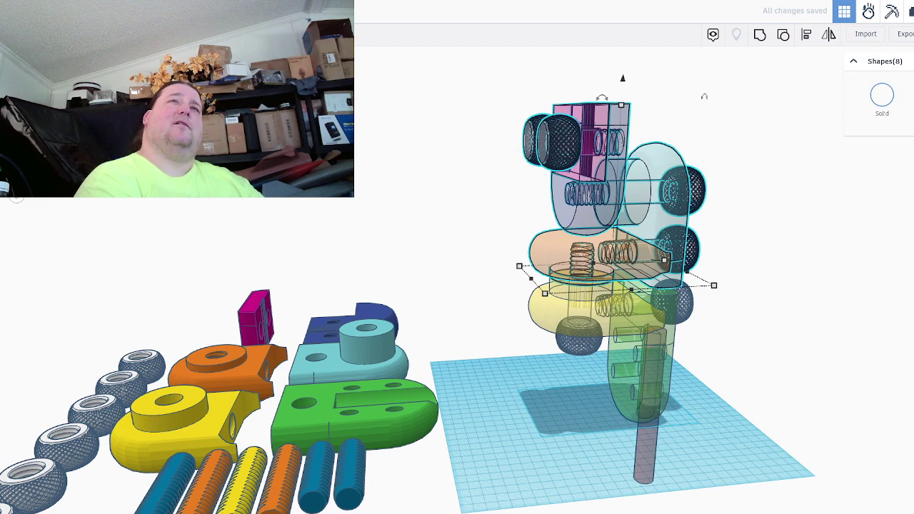
pyautogui.moveTo(761, 241); pyautogui.dragTo(761, 256, button='right')
pyautogui.moveTo(641, 320)
pyautogui.mouseDown()
pyautogui.moveTo(671, 313)
pyautogui.moveTo(595, 328)
pyautogui.moveTo(639, 325)
pyautogui.mouseUp()
pyautogui.click(750, 342)
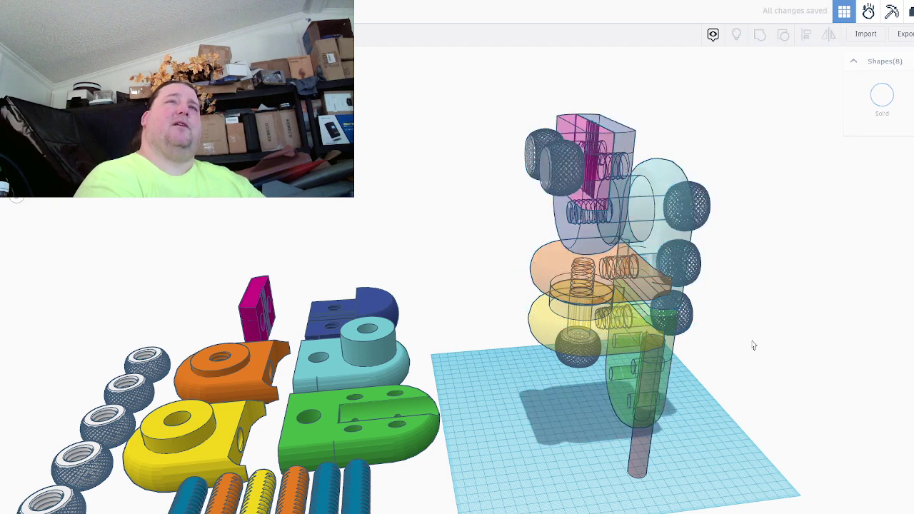
pyautogui.moveTo(751, 343); pyautogui.dragTo(761, 333, button='right')
pyautogui.moveTo(747, 302); pyautogui.dragTo(748, 335, button='right')
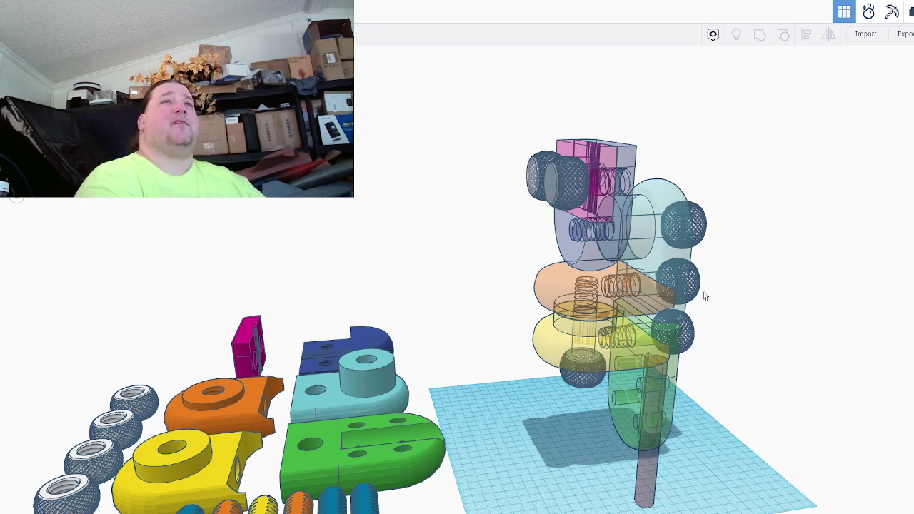
pyautogui.scroll(-1, 759, 432)
pyautogui.moveTo(759, 432); pyautogui.dragTo(664, 385, button='right')
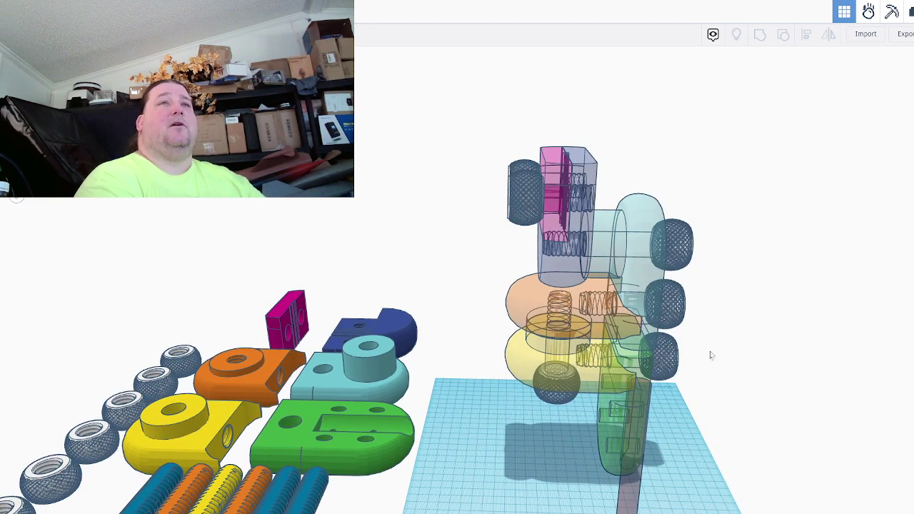
pyautogui.moveTo(711, 382); pyautogui.dragTo(686, 375, button='right')
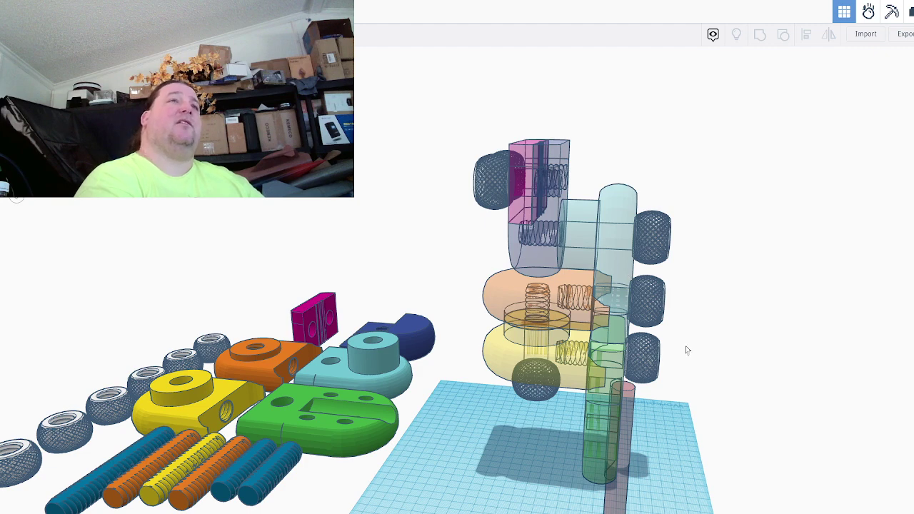
pyautogui.moveTo(685, 350); pyautogui.dragTo(729, 352, button='right')
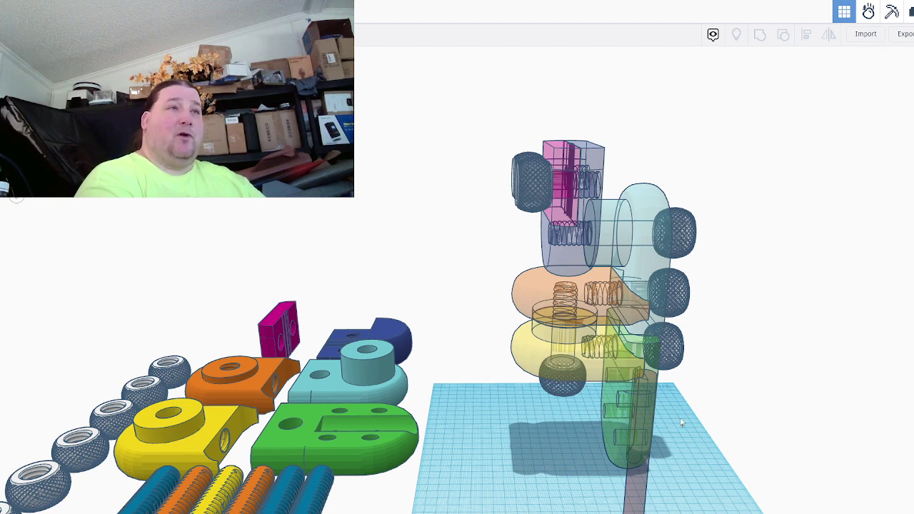
pyautogui.scroll(2, 657, 424)
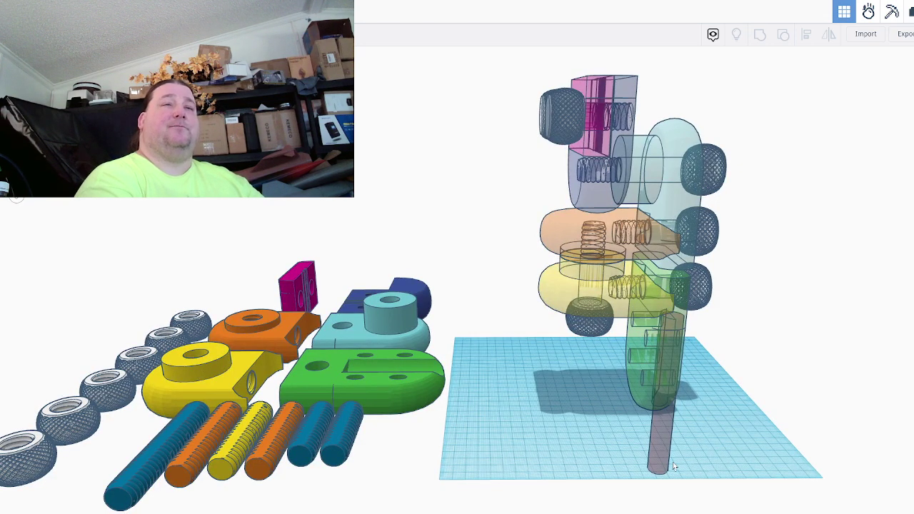
pyautogui.moveTo(519, 328); pyautogui.dragTo(707, 330, button='middle')
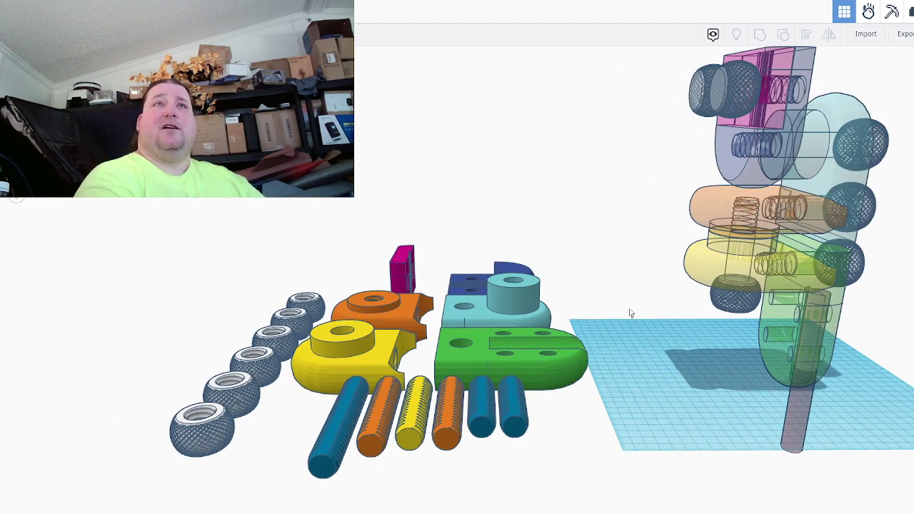
pyautogui.moveTo(623, 317); pyautogui.dragTo(621, 350, button='right')
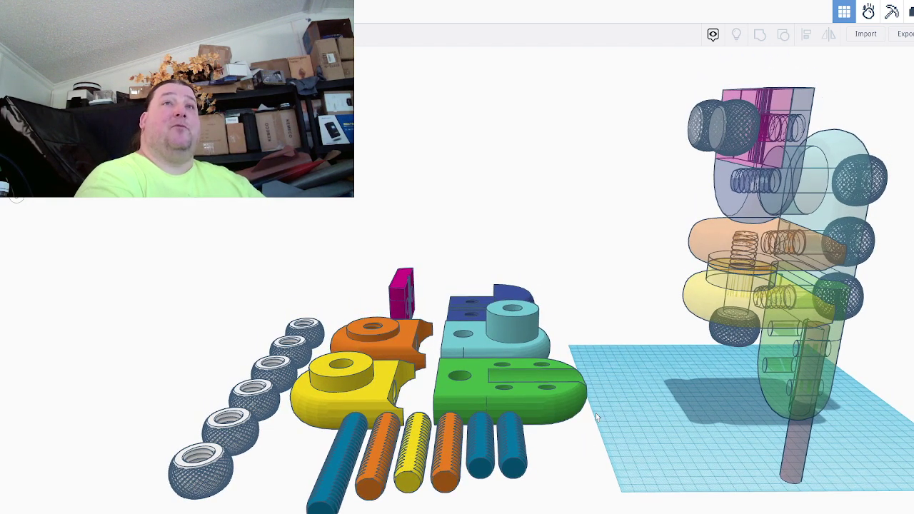
pyautogui.moveTo(604, 428); pyautogui.dragTo(542, 419, button='right')
pyautogui.click(543, 419)
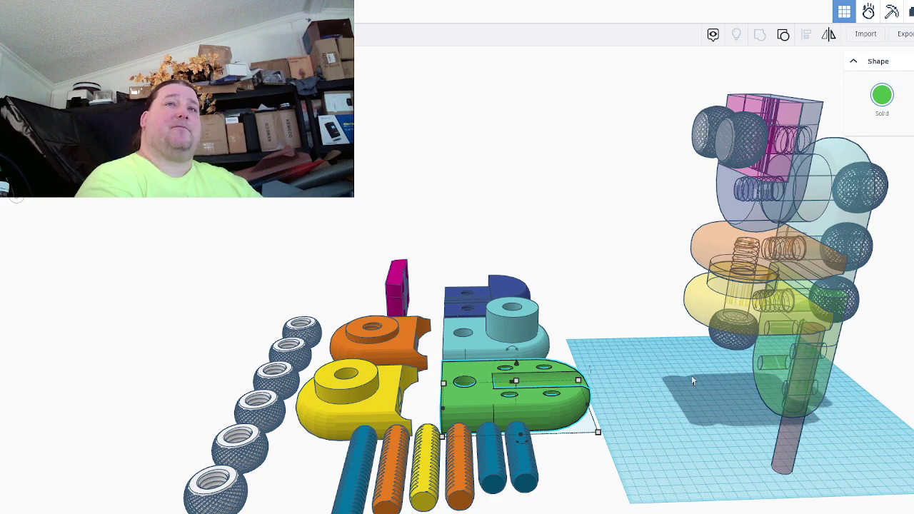
pyautogui.click(766, 389)
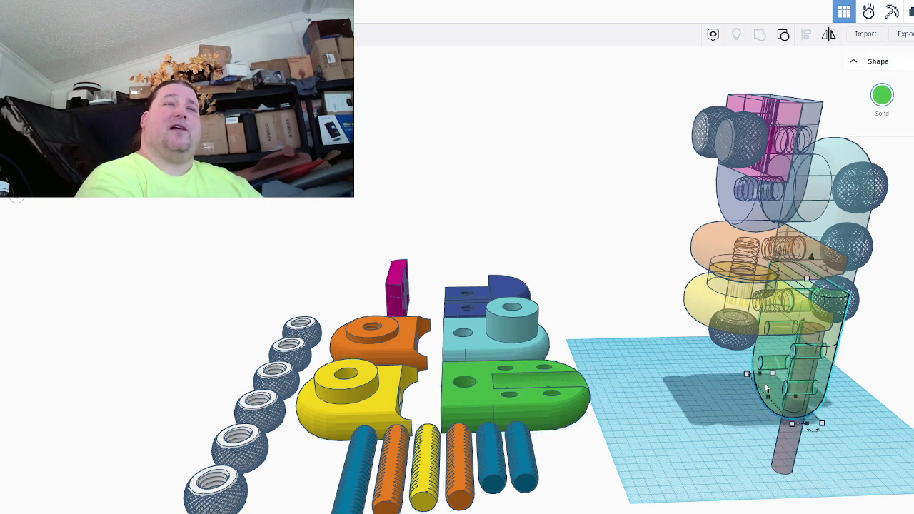
pyautogui.click(369, 403)
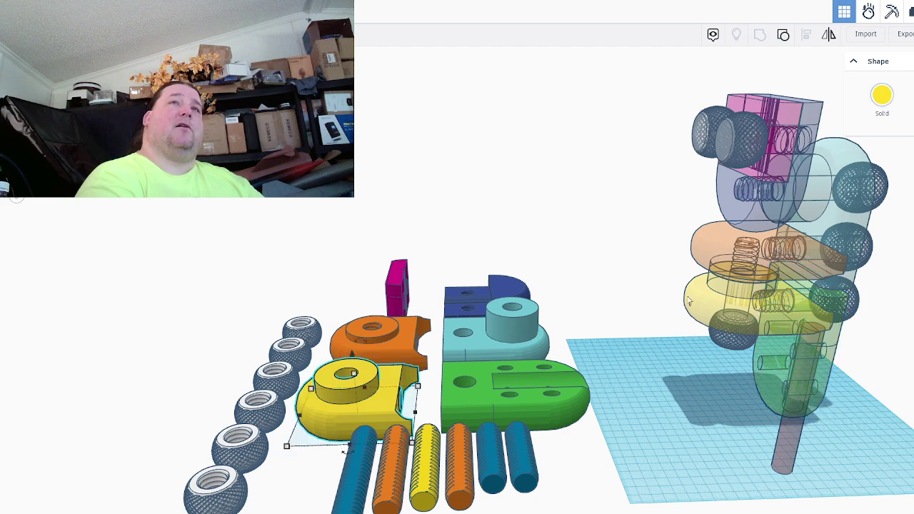
pyautogui.click(689, 320)
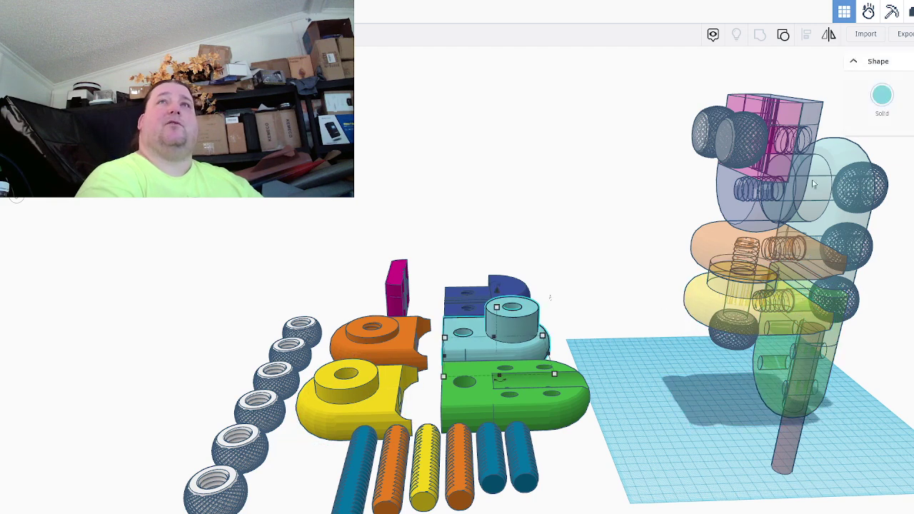
pyautogui.click(620, 350)
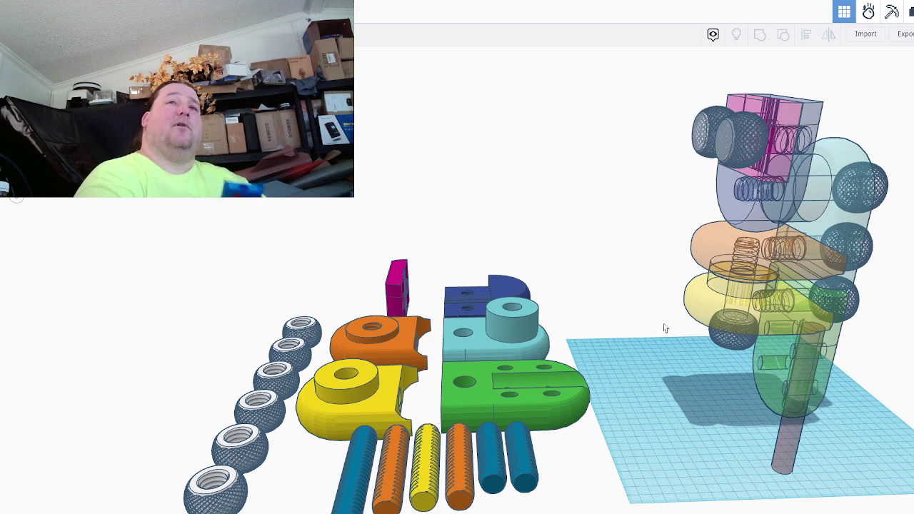
pyautogui.moveTo(580, 411); pyautogui.dragTo(584, 416, button='right')
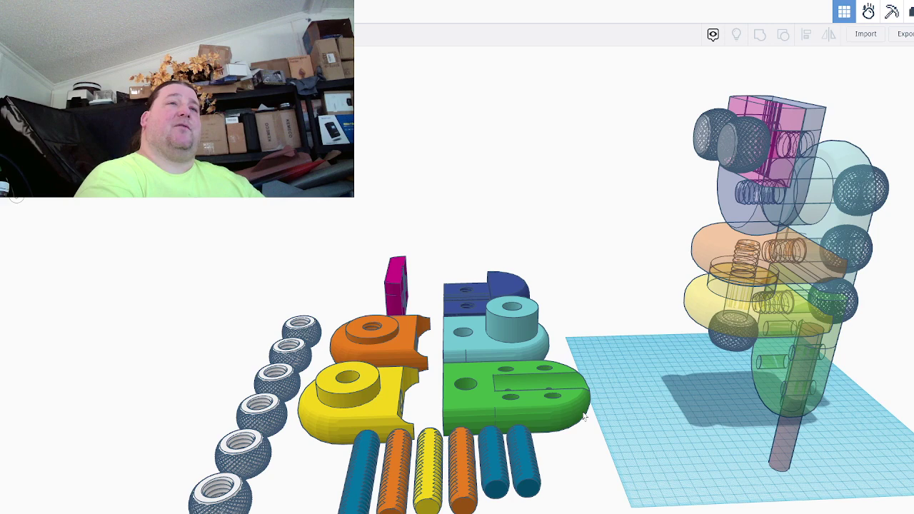
pyautogui.moveTo(597, 447); pyautogui.dragTo(393, 506, button='right')
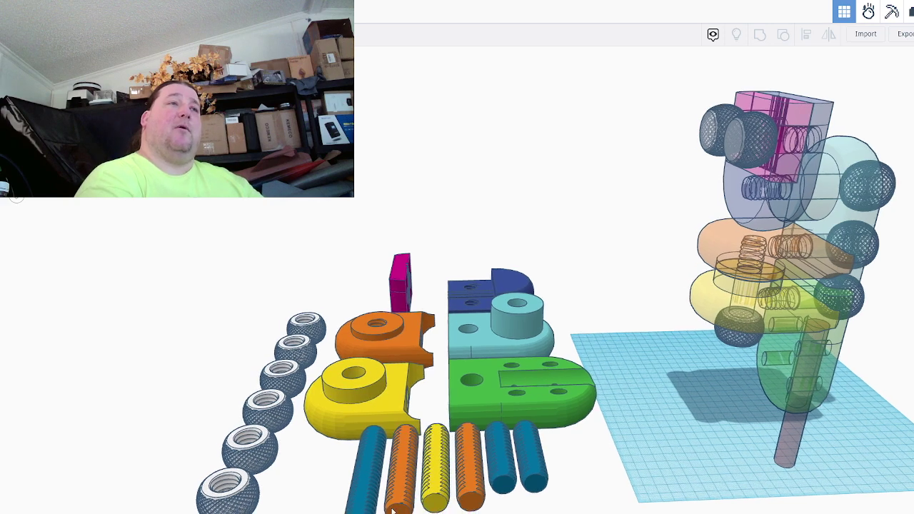
pyautogui.scroll(-3, 607, 341)
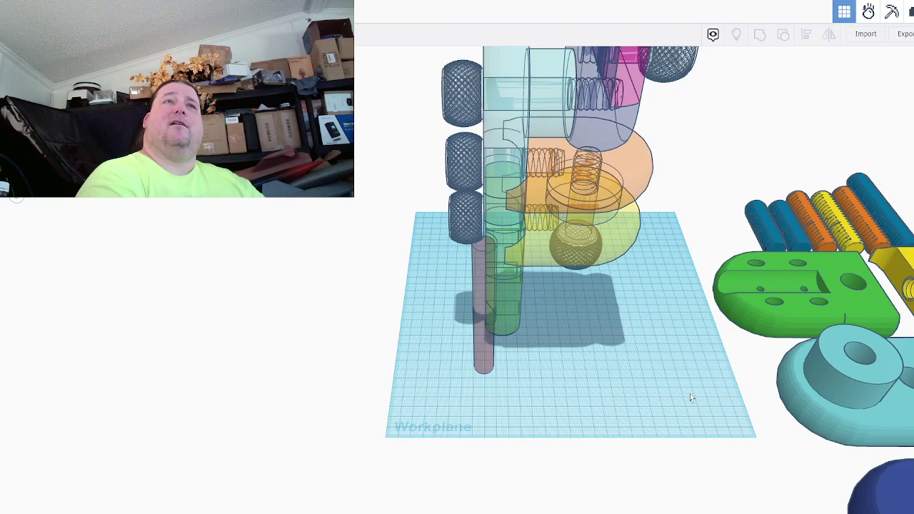
pyautogui.moveTo(728, 373); pyautogui.dragTo(309, 333, button='right')
pyautogui.moveTo(308, 334); pyautogui.dragTo(660, 324, button='middle')
pyautogui.scroll(-4, 660, 325)
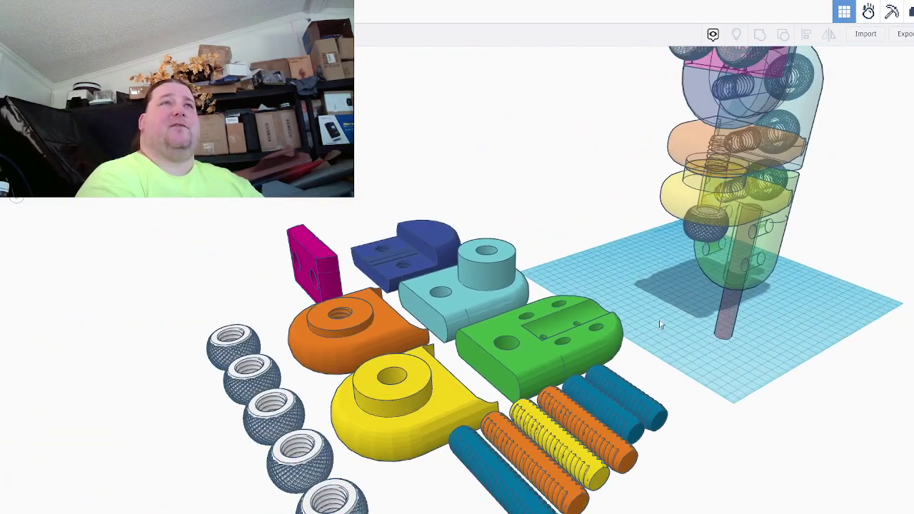
pyautogui.moveTo(660, 324); pyautogui.dragTo(659, 293, button='middle')
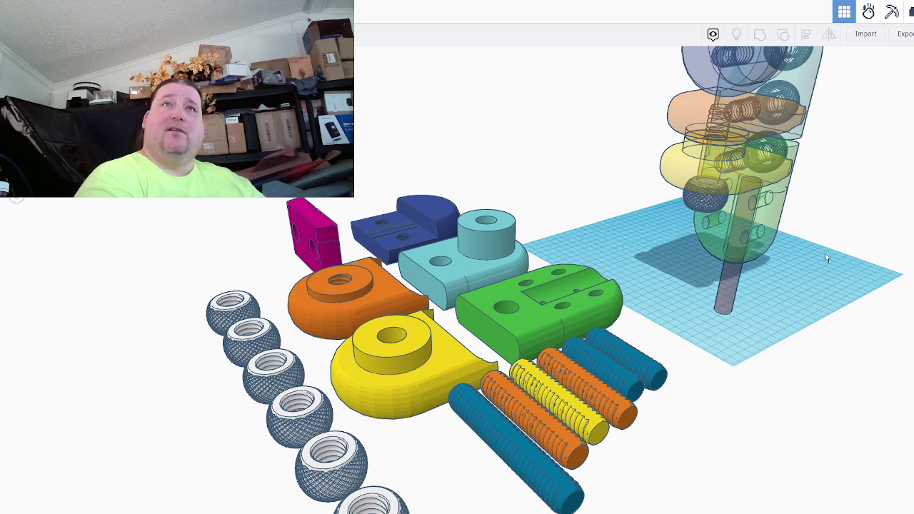
pyautogui.moveTo(821, 250); pyautogui.dragTo(821, 299, button='right')
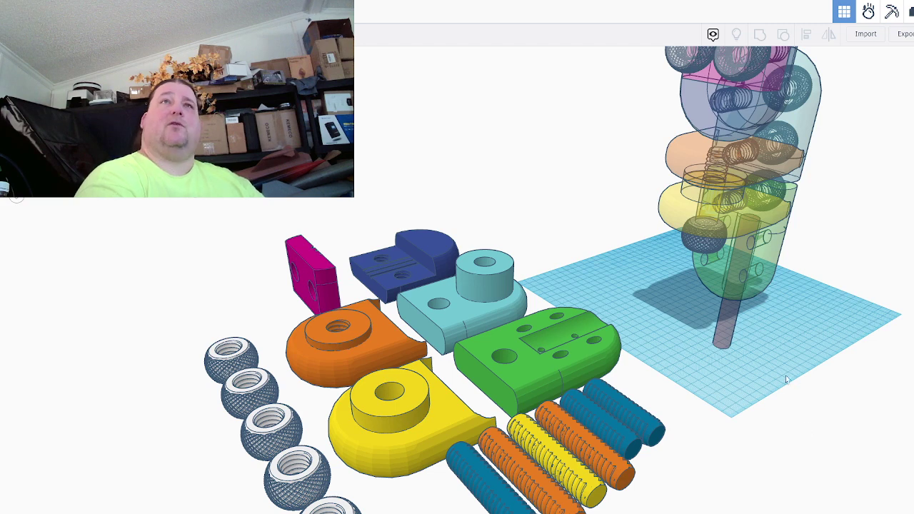
pyautogui.scroll(-2, 758, 366)
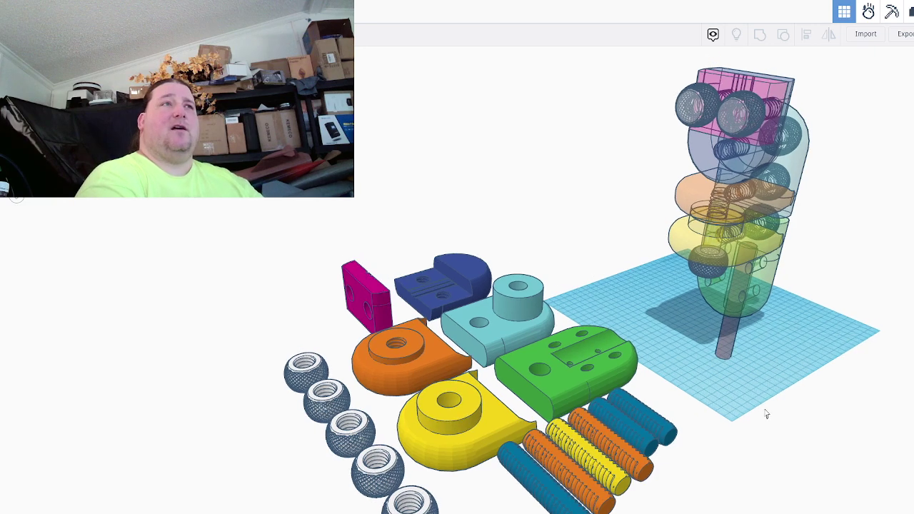
pyautogui.moveTo(765, 410); pyautogui.dragTo(735, 417, button='right')
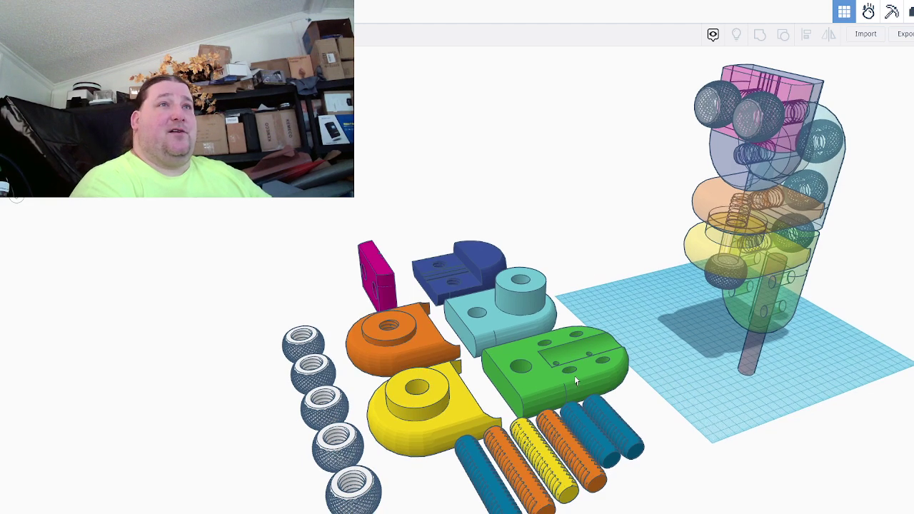
pyautogui.scroll(3, 576, 382)
pyautogui.scroll(4, 568, 373)
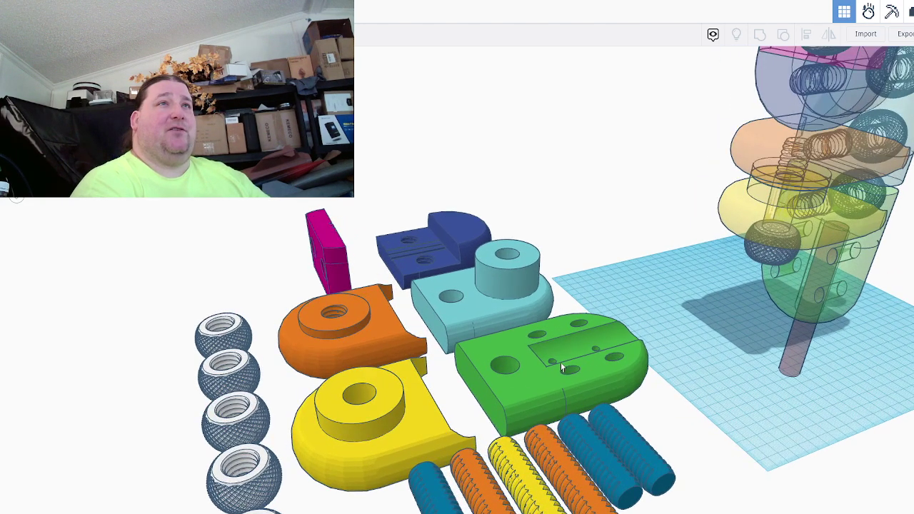
pyautogui.scroll(2, 561, 368)
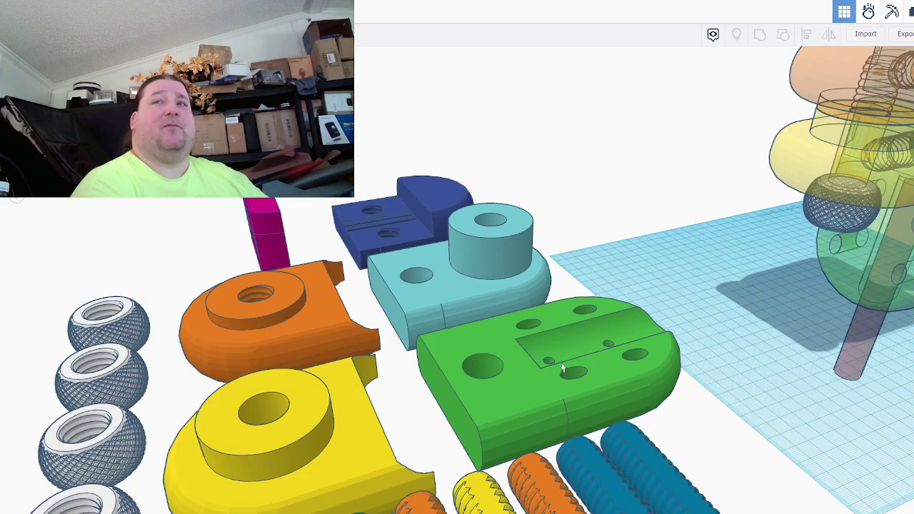
pyautogui.hotkey('alt', 'Tab')
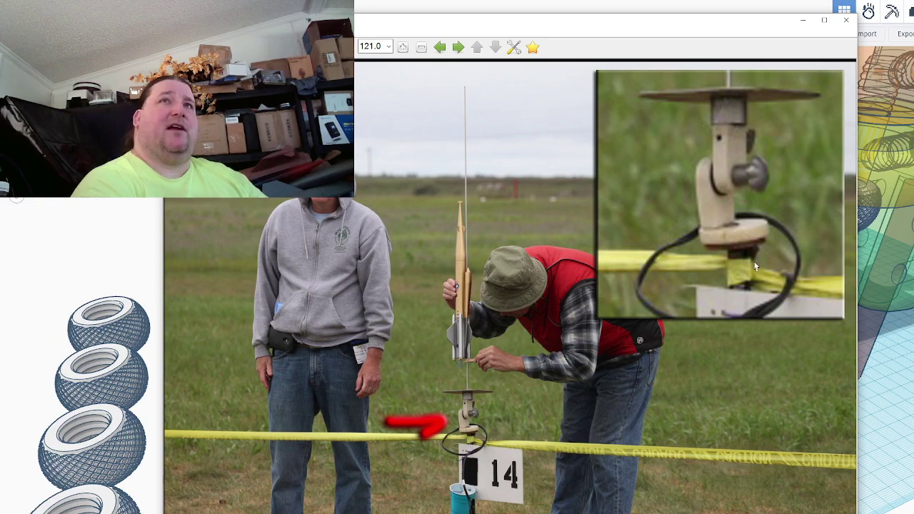
pyautogui.press('Escape')
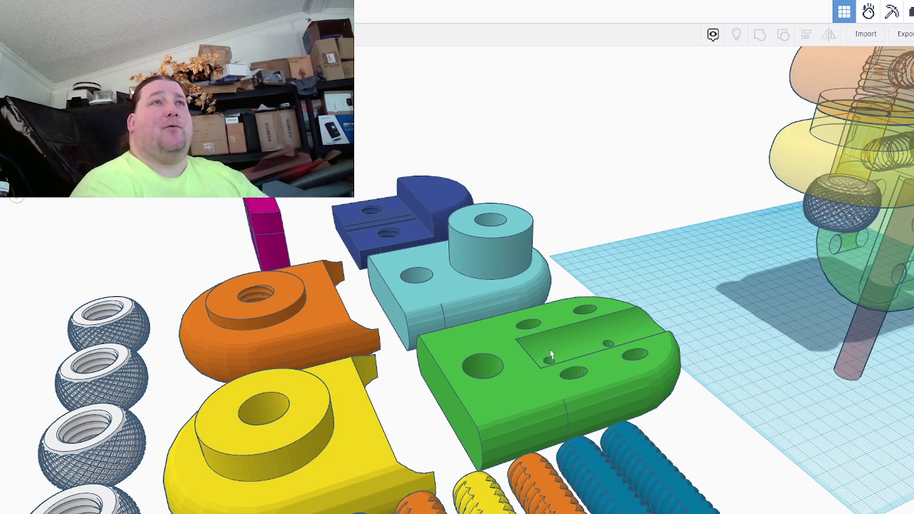
pyautogui.moveTo(553, 347); pyautogui.dragTo(613, 433, button='right')
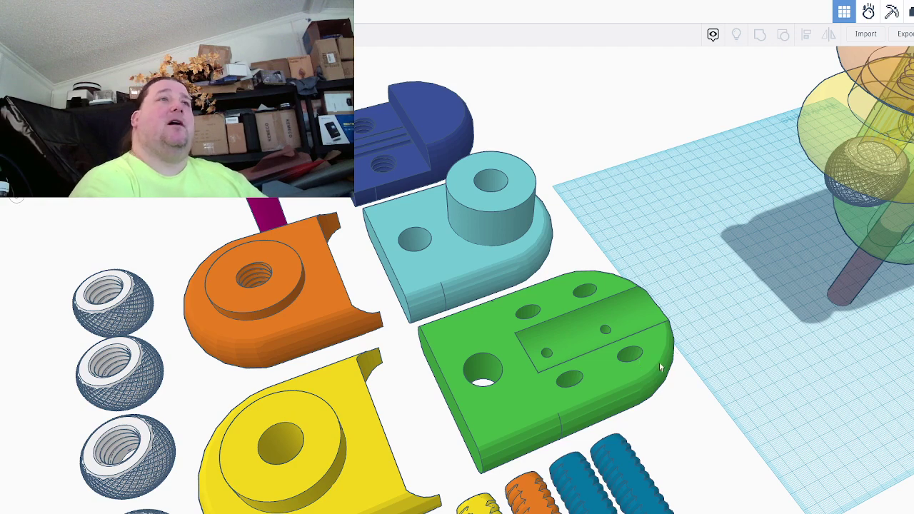
pyautogui.moveTo(673, 355); pyautogui.dragTo(505, 407, button='right')
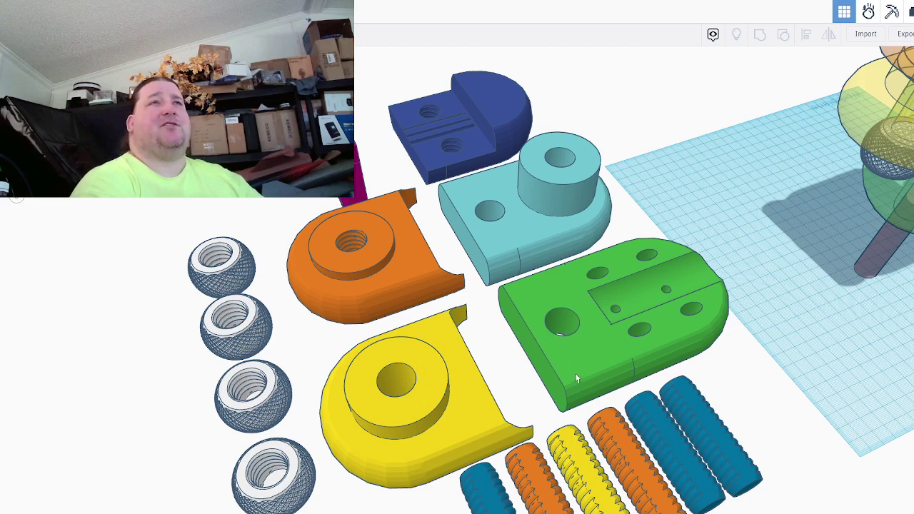
pyautogui.moveTo(495, 423); pyautogui.dragTo(316, 255, button='right')
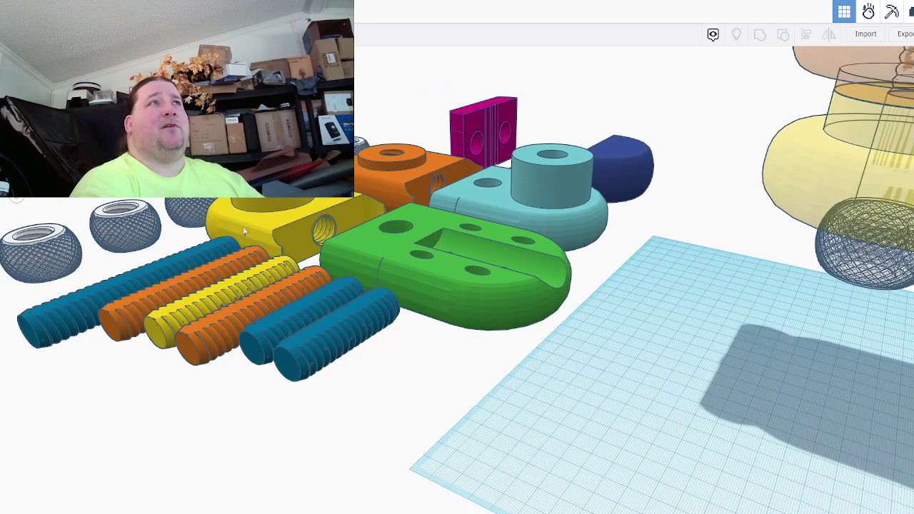
pyautogui.moveTo(415, 279); pyautogui.dragTo(439, 341, button='right')
pyautogui.scroll(-4, 511, 345)
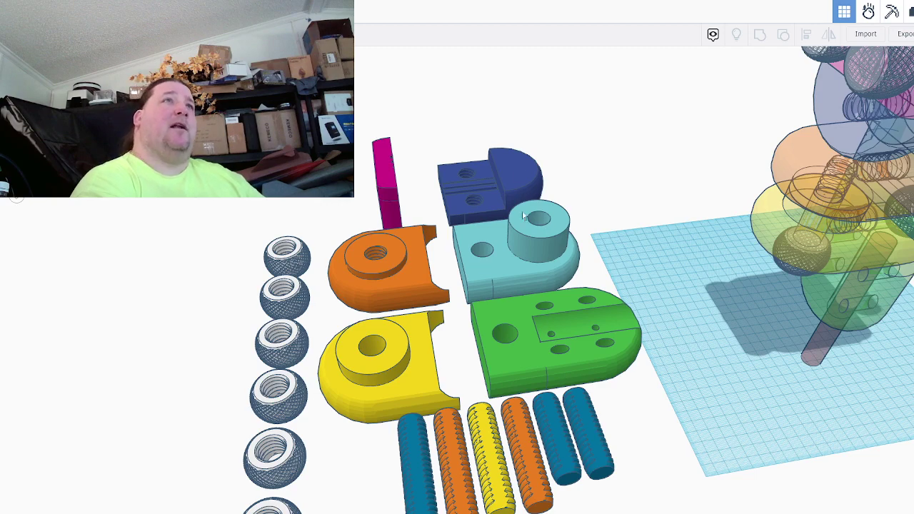
pyautogui.scroll(5, 400, 209)
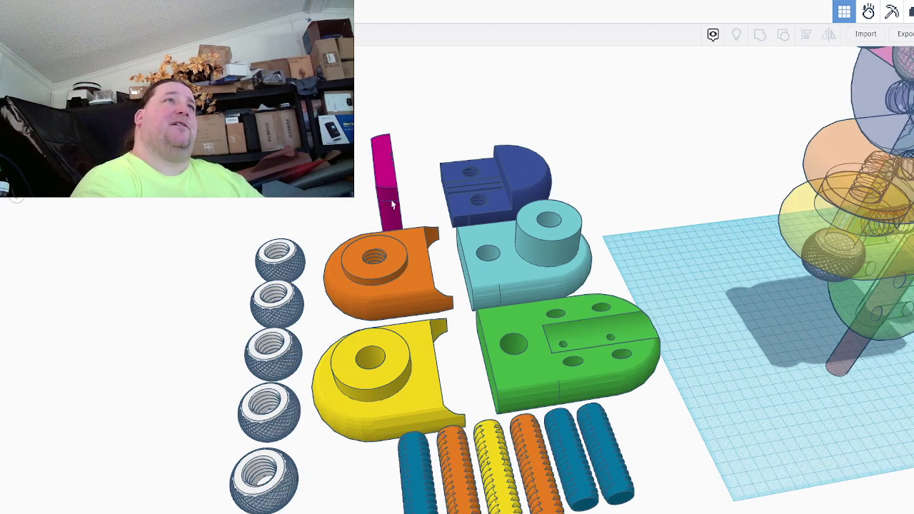
pyautogui.scroll(5, 444, 203)
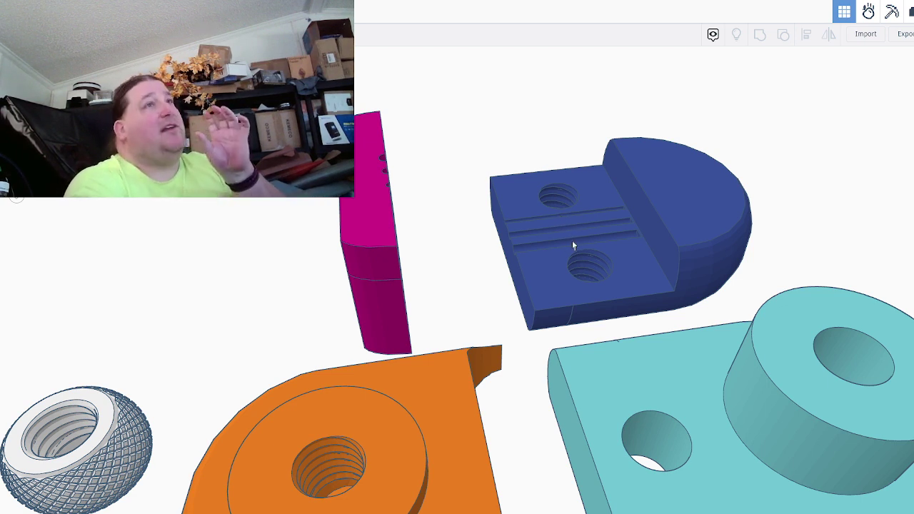
pyautogui.scroll(-6, 575, 252)
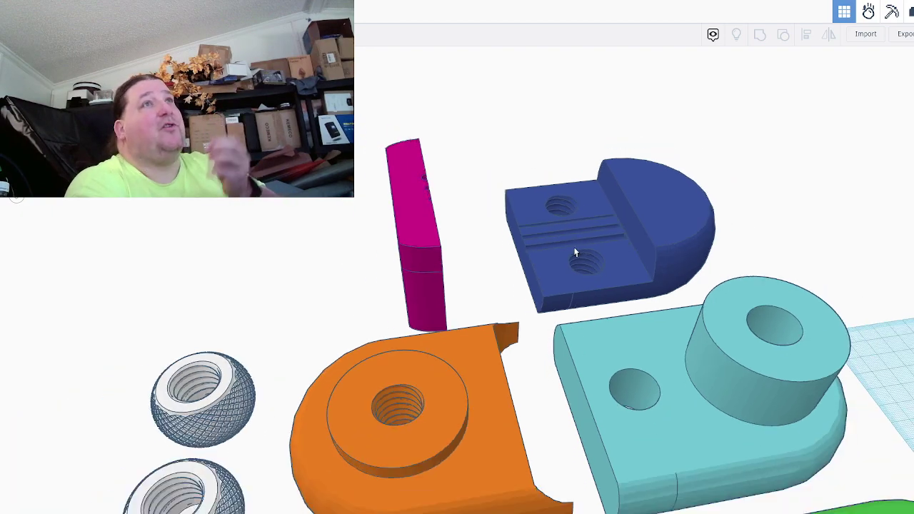
pyautogui.moveTo(464, 289); pyautogui.dragTo(252, 326, button='right')
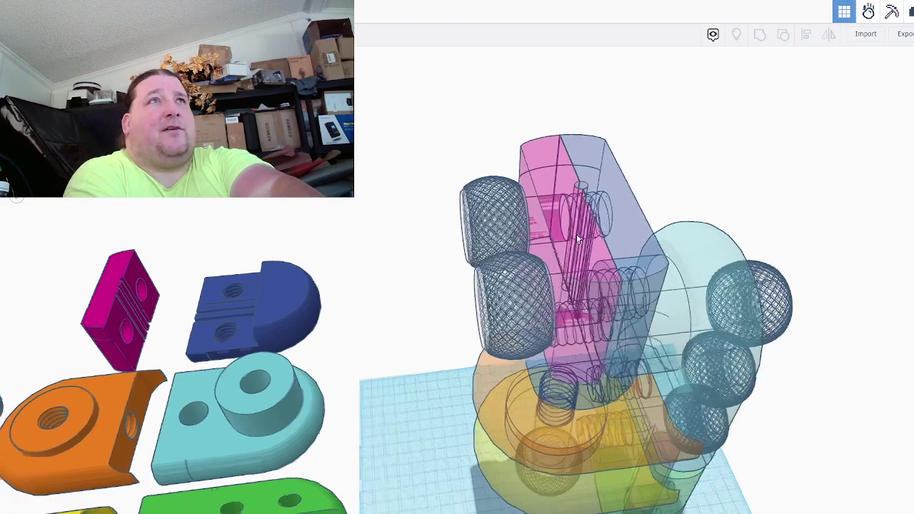
# Select the pink plate, then undo its slight leftward nudge so it returns inside the assembly.
pyautogui.click(548, 254)
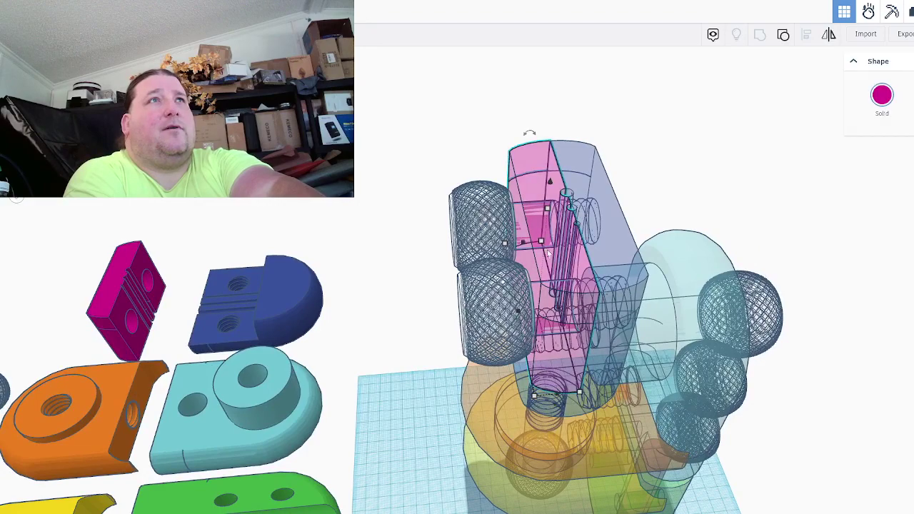
pyautogui.moveTo(550, 258); pyautogui.dragTo(581, 260, button='right')
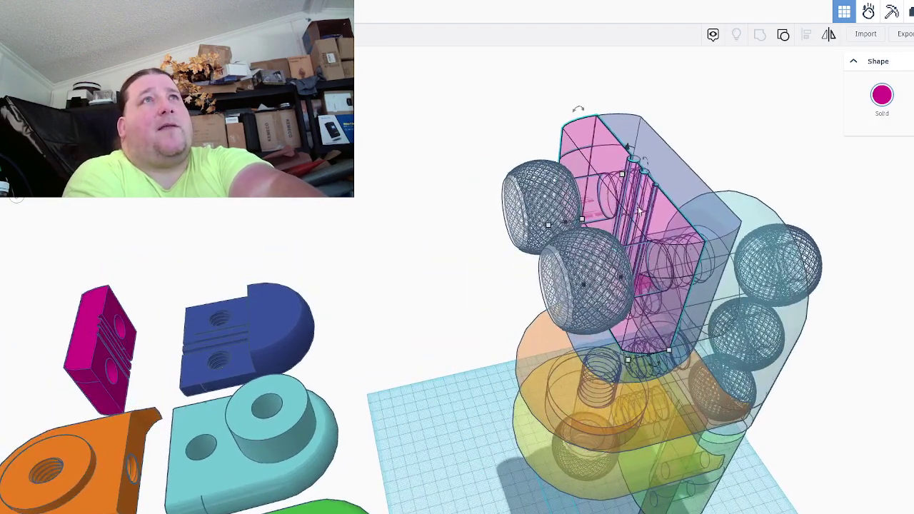
pyautogui.moveTo(639, 211)
pyautogui.mouseDown()
pyautogui.moveTo(619, 217)
pyautogui.moveTo(643, 218)
pyautogui.moveTo(624, 219)
pyautogui.mouseUp()
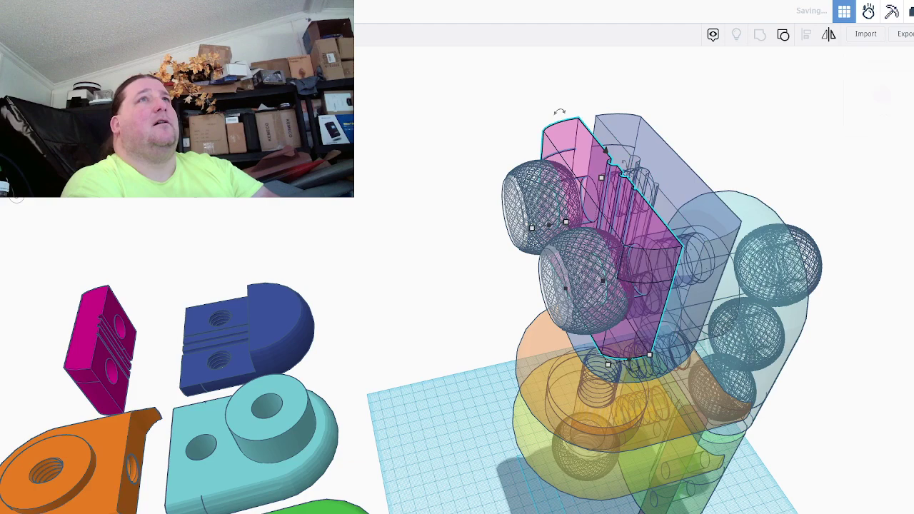
pyautogui.hotkey('ctrl', 'z')
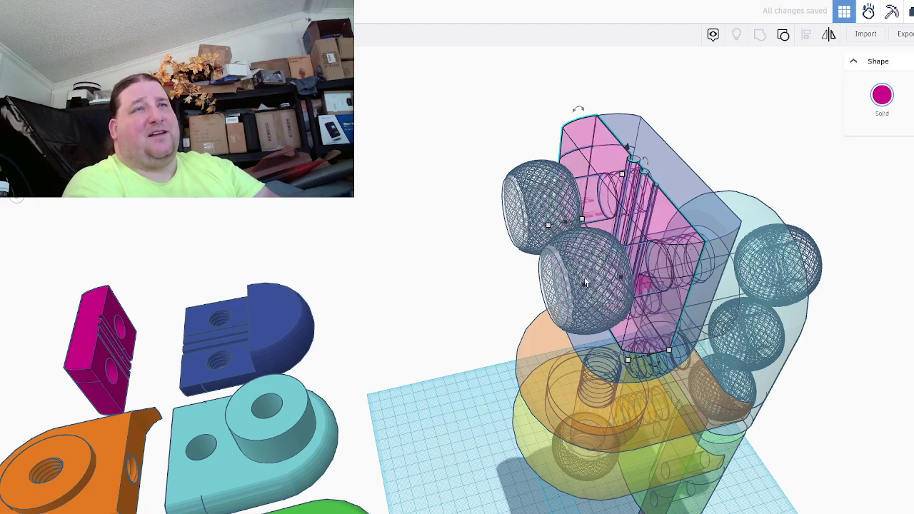
# Orbit around the transparent assembled launch pad to view it from the front.
pyautogui.moveTo(385, 273); pyautogui.dragTo(379, 335, button='right')
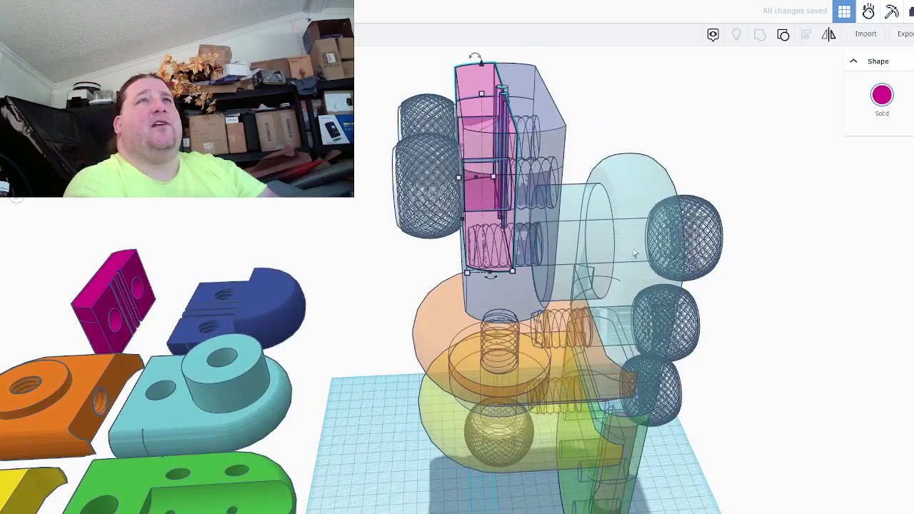
pyautogui.moveTo(729, 333); pyautogui.dragTo(611, 220, button='right')
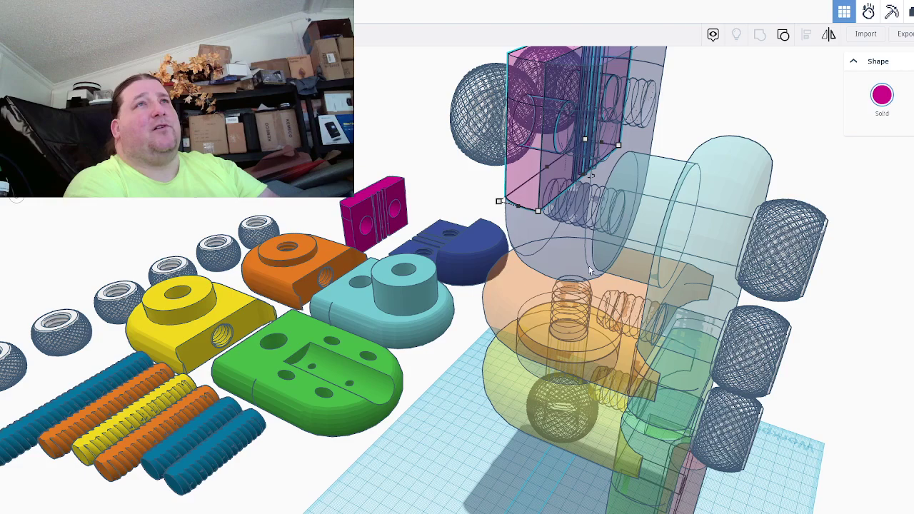
pyautogui.moveTo(416, 408); pyautogui.dragTo(509, 420, button='right')
pyautogui.scroll(2, 471, 368)
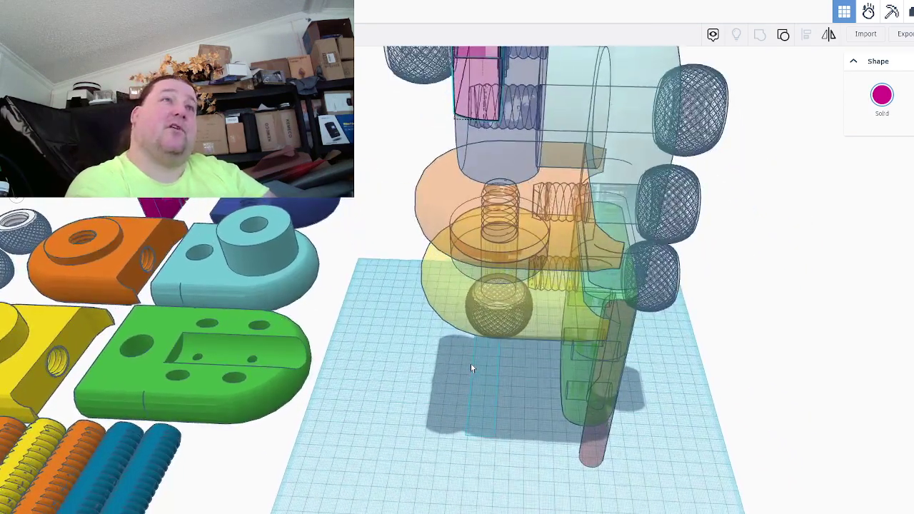
pyautogui.scroll(-1, 470, 387)
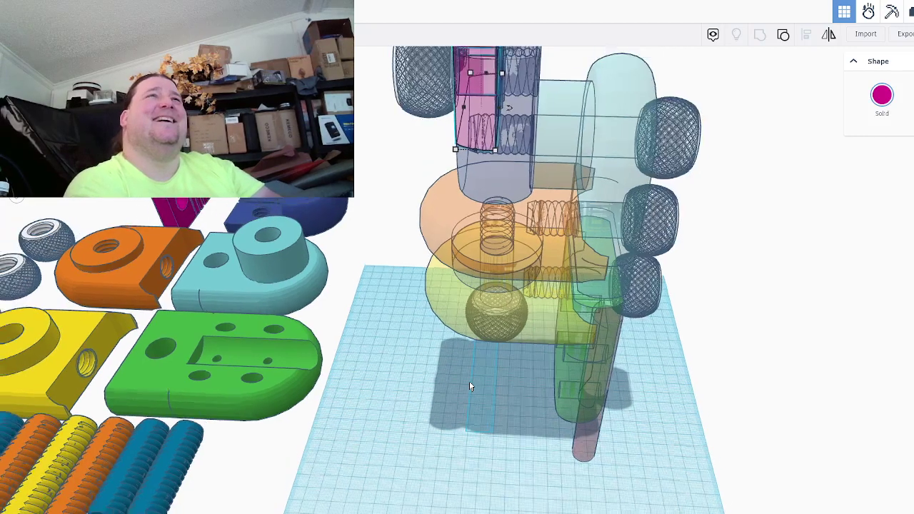
pyautogui.moveTo(470, 386); pyautogui.dragTo(439, 398, button='right')
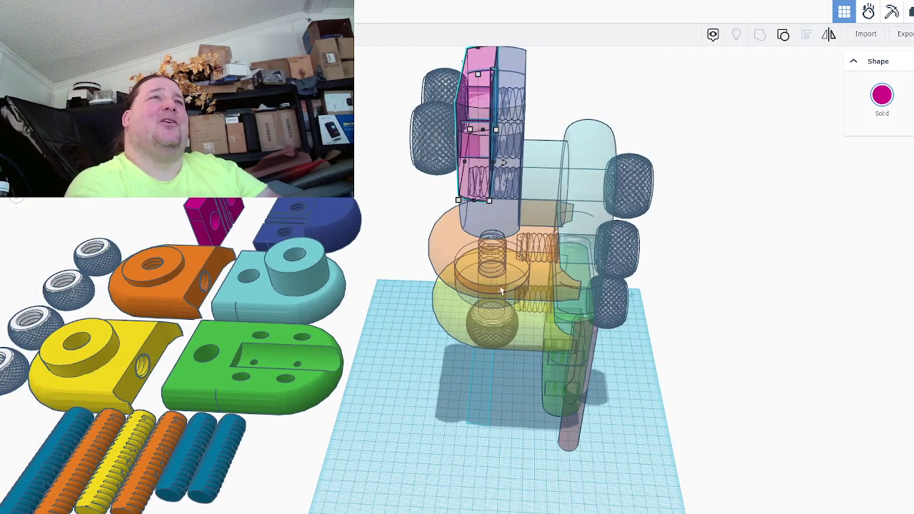
# Turn toward the laid-out parts and select a blue threaded rod plus the bottom nut.
pyautogui.moveTo(527, 365); pyautogui.dragTo(490, 380, button='right')
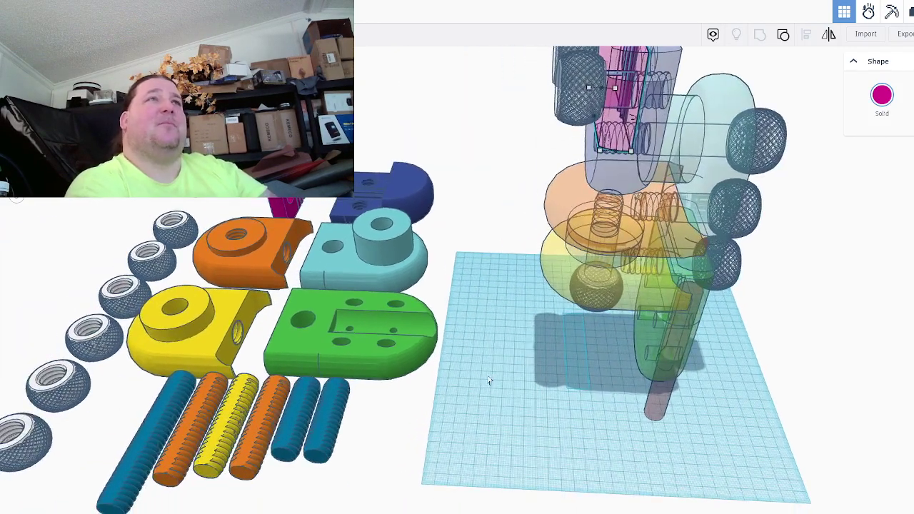
pyautogui.moveTo(654, 369); pyautogui.dragTo(673, 383, button='right')
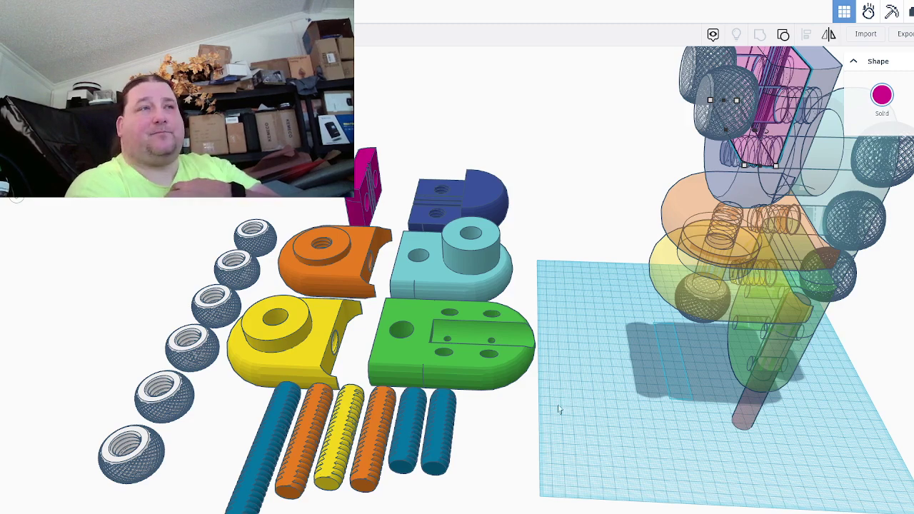
pyautogui.scroll(-2, 561, 410)
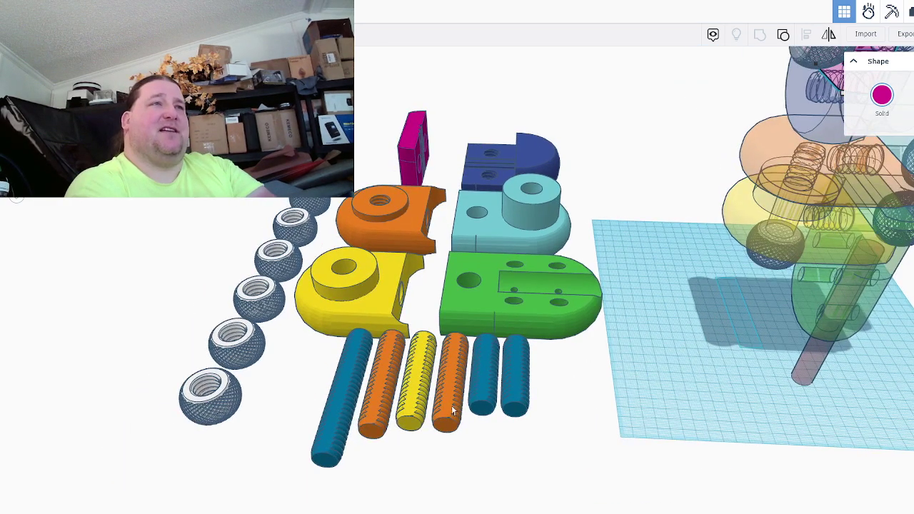
pyautogui.click(481, 382)
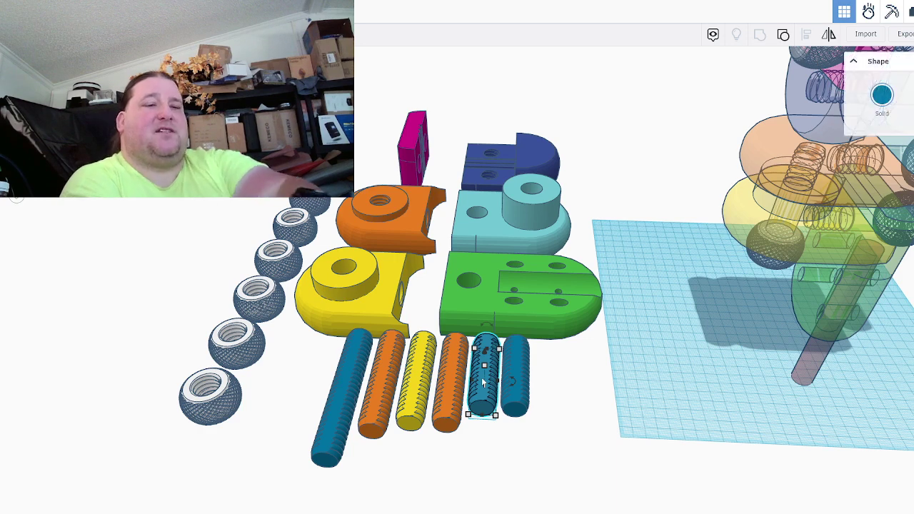
pyautogui.keyDown('shift'); pyautogui.click(228, 402); pyautogui.keyUp('shift')
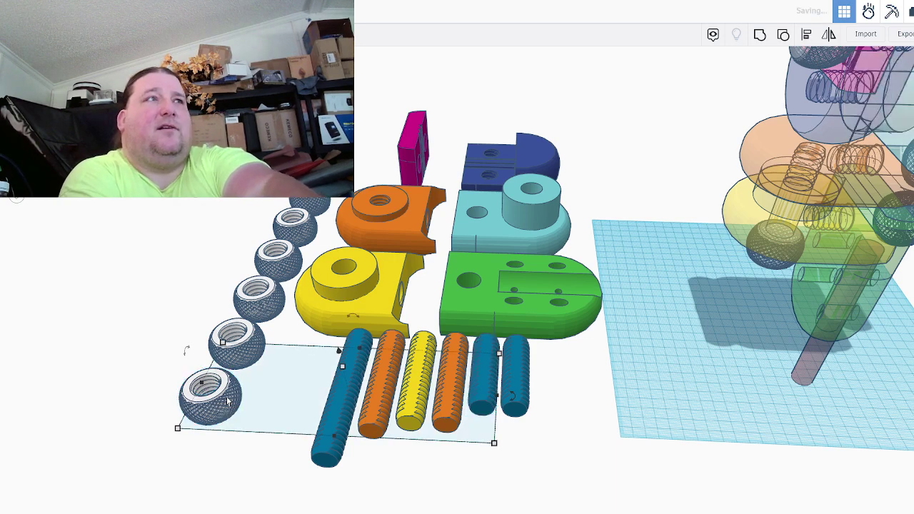
# Drag the rod and nut onto the workplane's front edge and place them side by side.
pyautogui.moveTo(487, 381); pyautogui.dragTo(687, 443)
pyautogui.moveTo(571, 374); pyautogui.dragTo(747, 464)
pyautogui.moveTo(743, 458); pyautogui.dragTo(643, 468, button='middle')
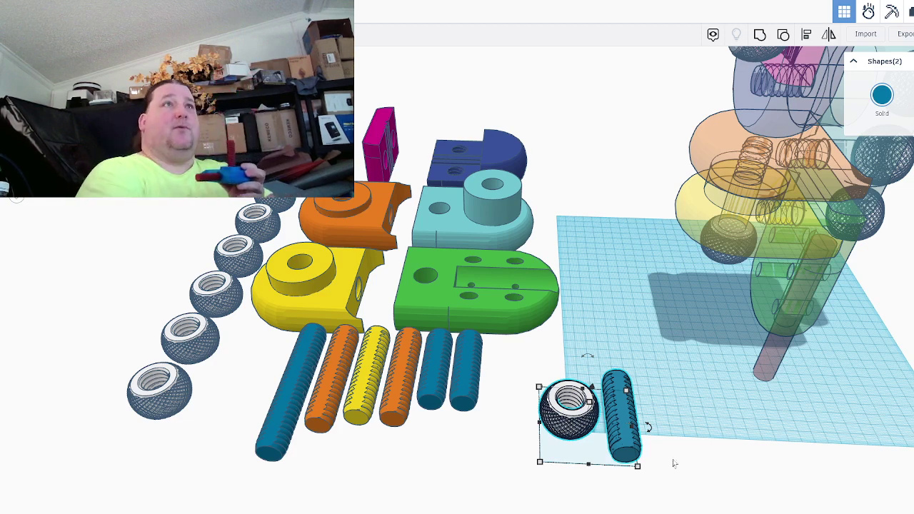
pyautogui.click(492, 230)
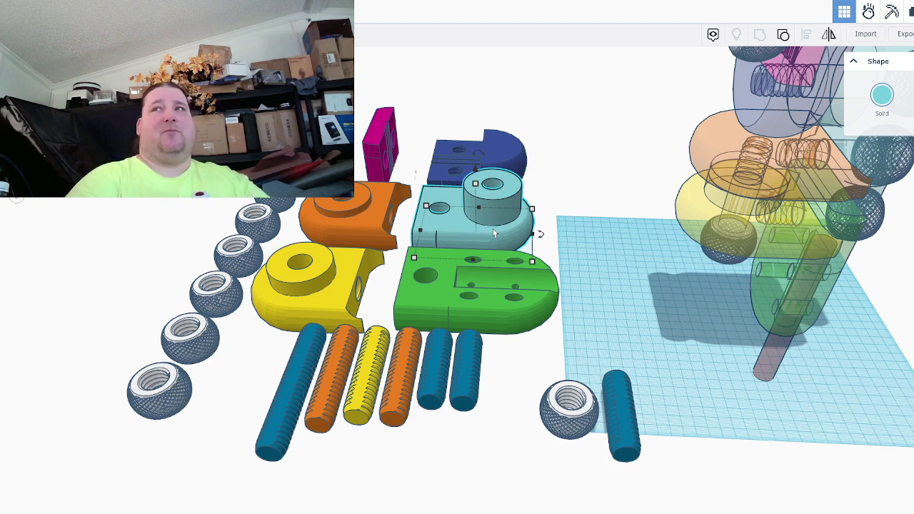
pyautogui.click(477, 309)
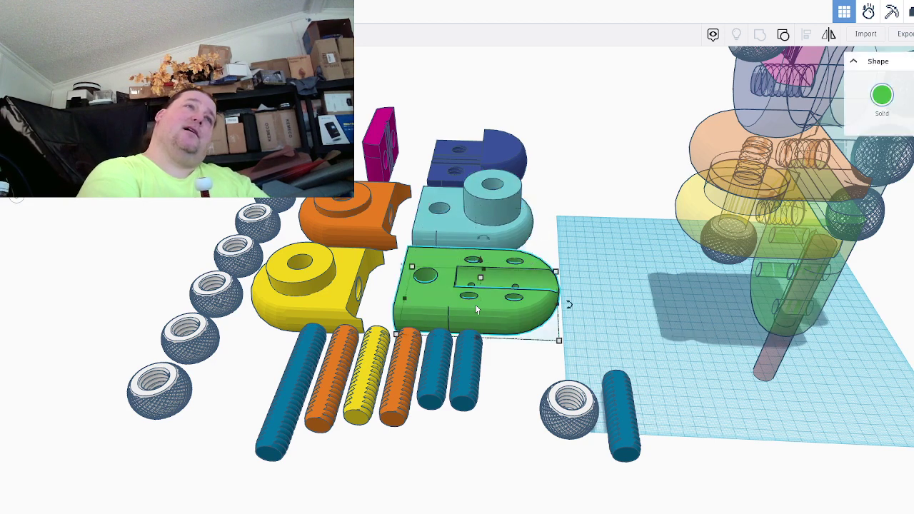
pyautogui.moveTo(559, 342)
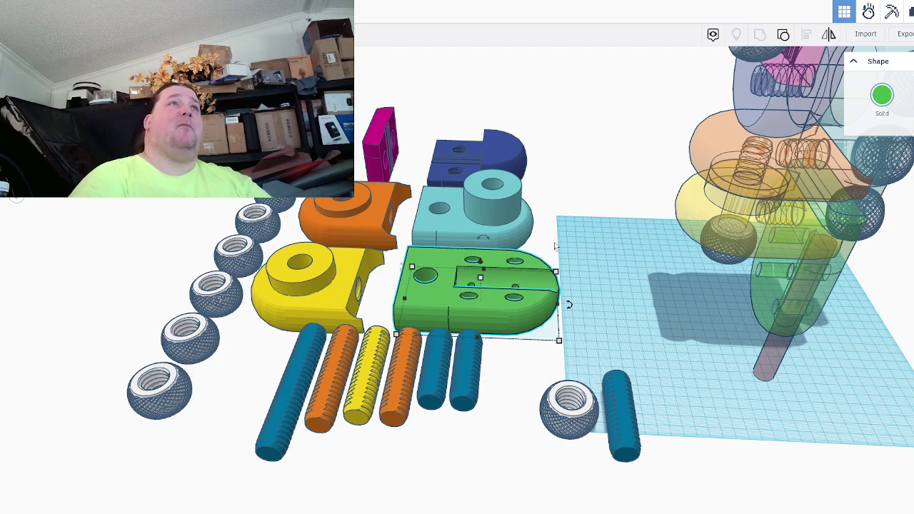
pyautogui.moveTo(585, 266); pyautogui.dragTo(604, 305, button='right')
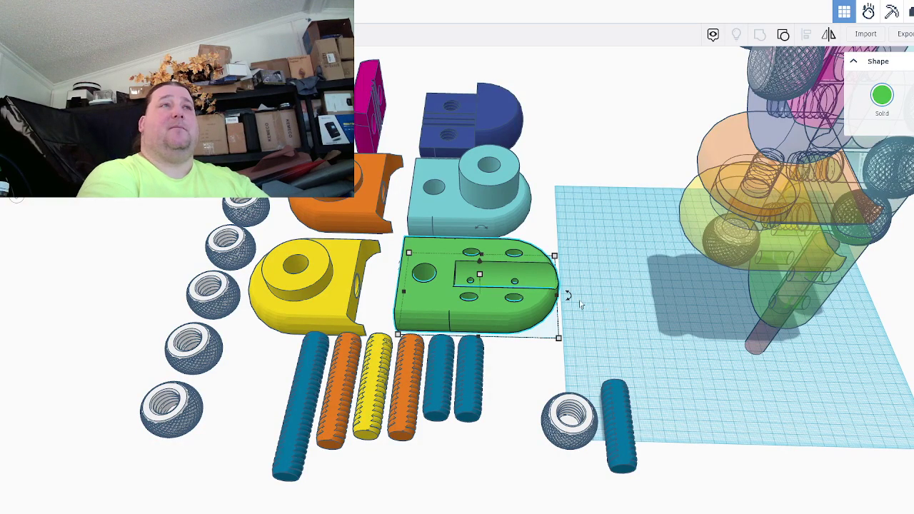
pyautogui.moveTo(580, 303); pyautogui.dragTo(612, 310, button='middle')
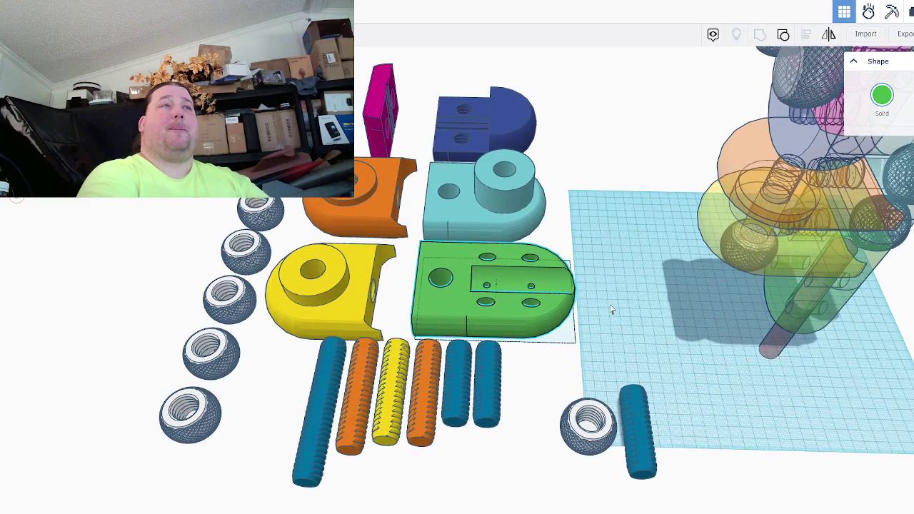
pyautogui.moveTo(612, 310); pyautogui.dragTo(660, 341, button='right')
pyautogui.hotkey('alt', 'Tab')
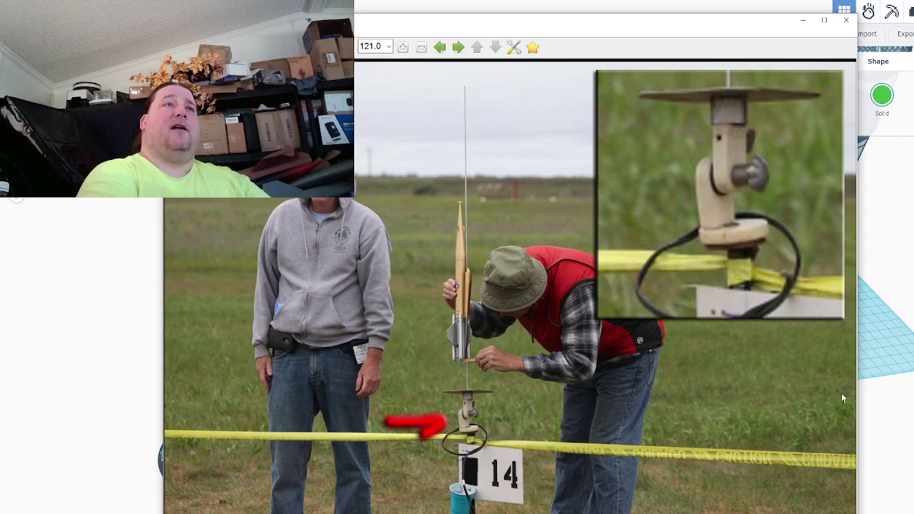
pyautogui.click(905, 400)
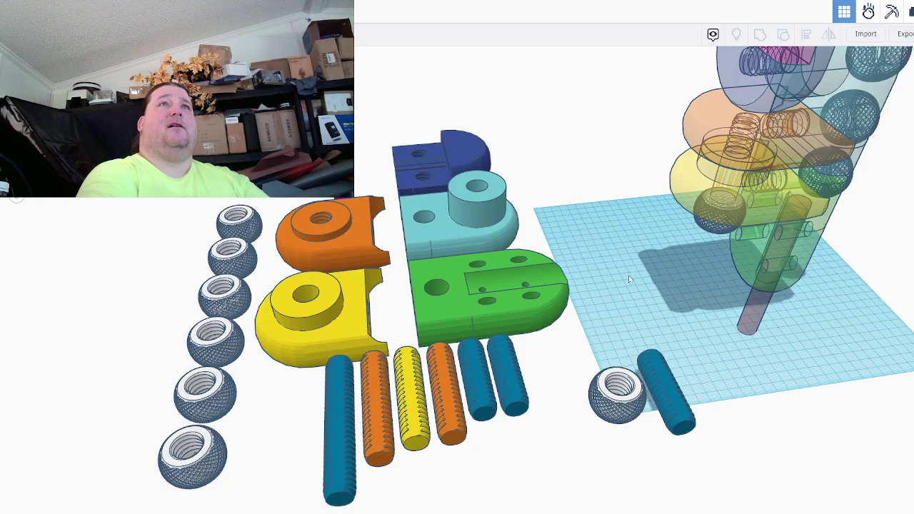
# Orbit to a lower angle on the transparent assembly and select the teal part.
pyautogui.moveTo(565, 326); pyautogui.dragTo(633, 359, button='right')
pyautogui.moveTo(590, 383); pyautogui.dragTo(627, 404, button='right')
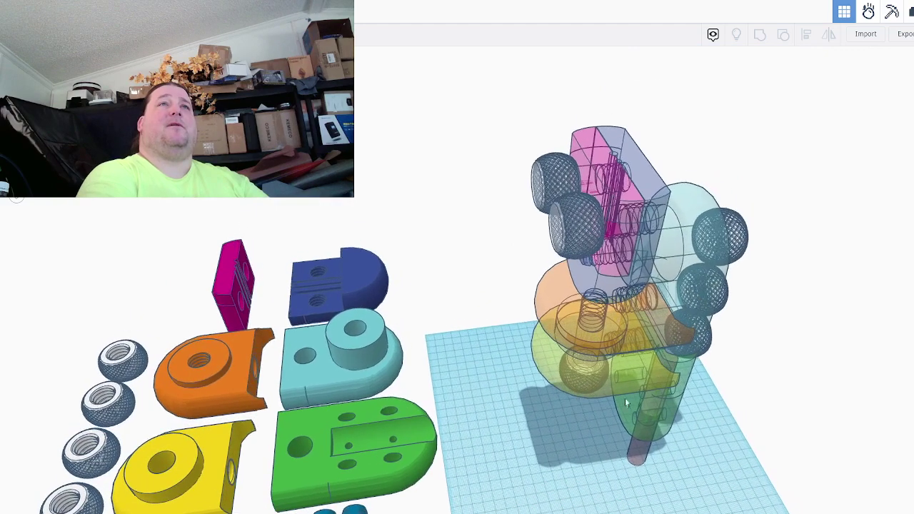
pyautogui.moveTo(764, 417); pyautogui.dragTo(749, 369, button='right')
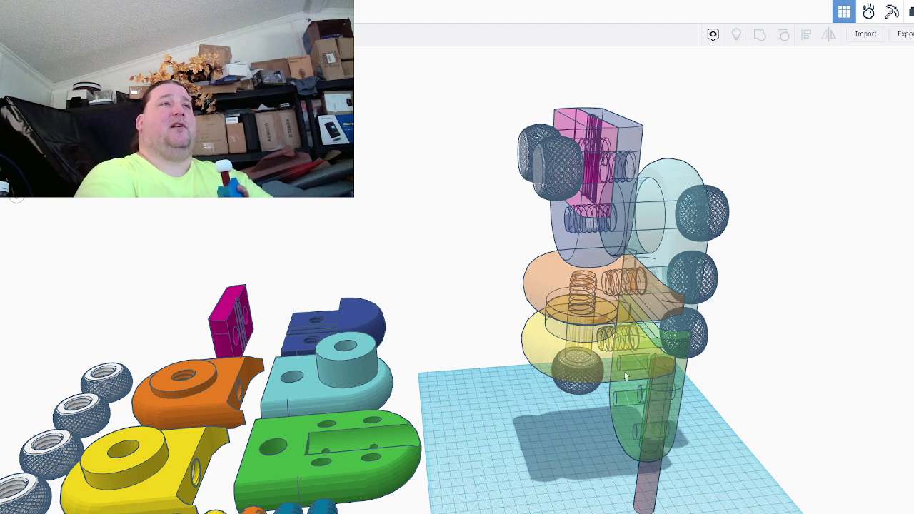
pyautogui.click(332, 382)
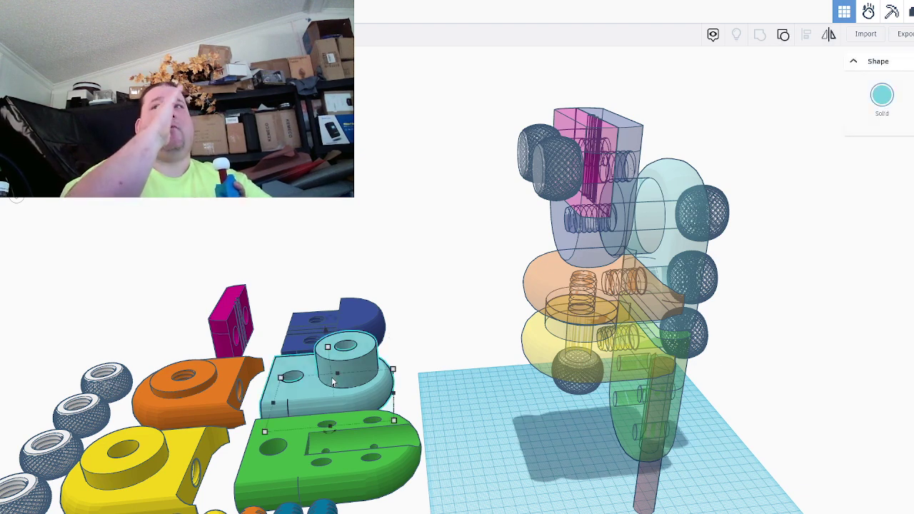